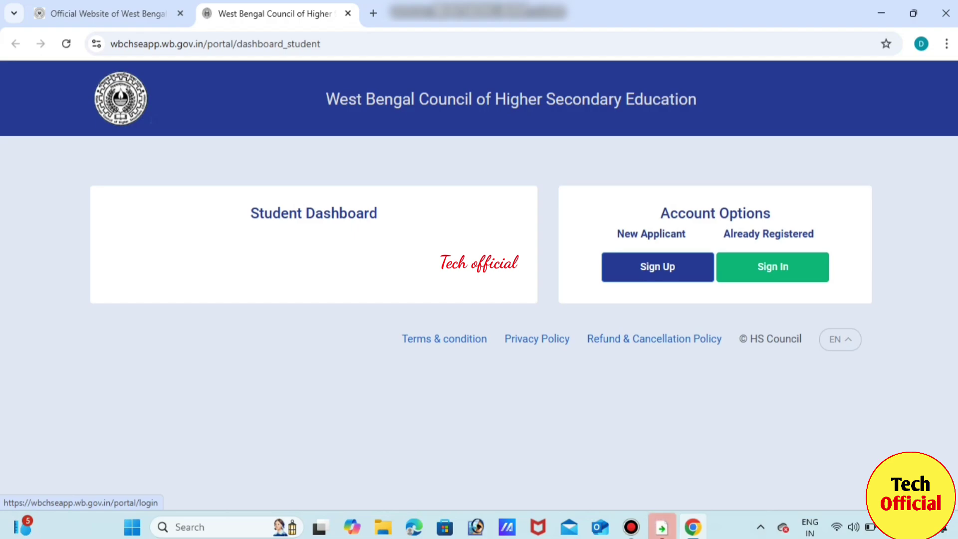
# Step: Open the sign-in page for already registered applicants and go to its forgotten login ID form
pyautogui.click(773, 267)
pyautogui.scroll(-3, 479, 285)
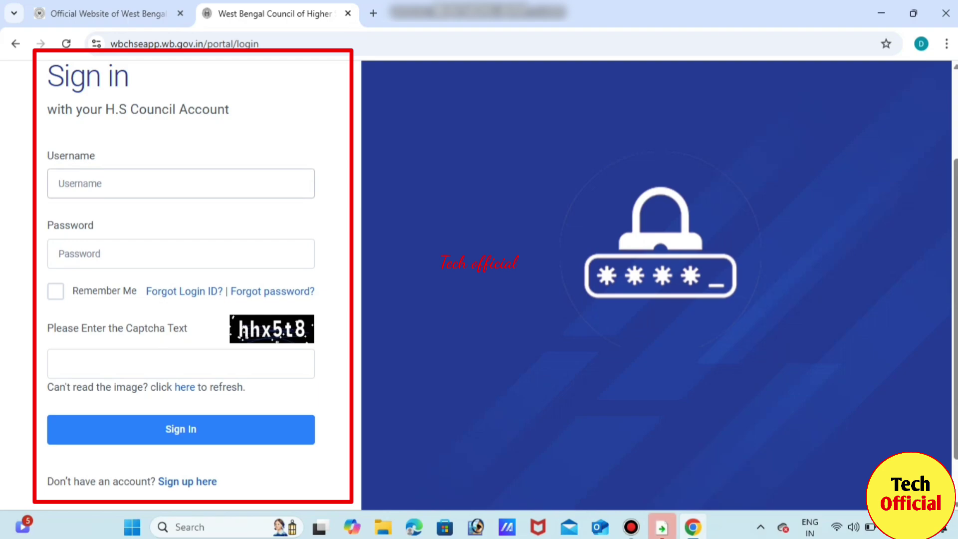
pyautogui.click(180, 254)
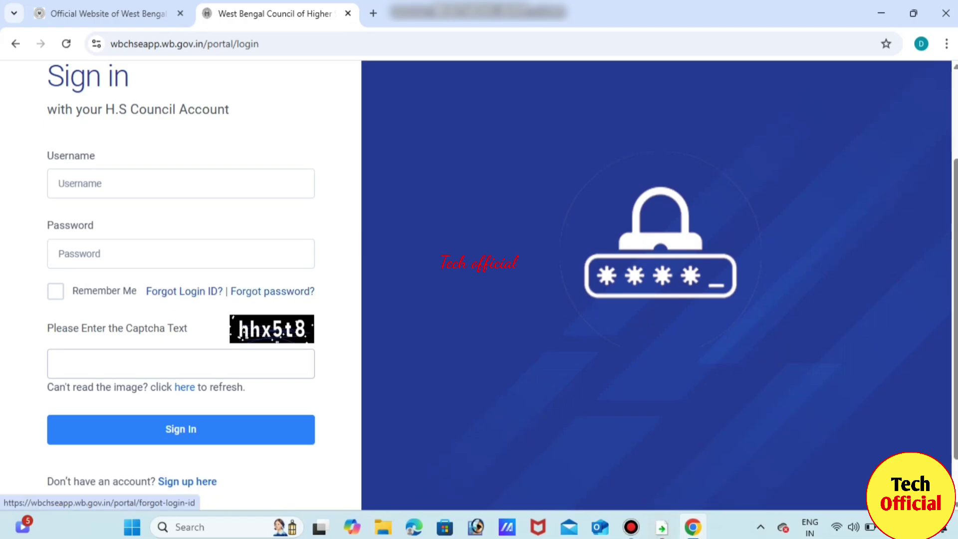
pyautogui.click(184, 291)
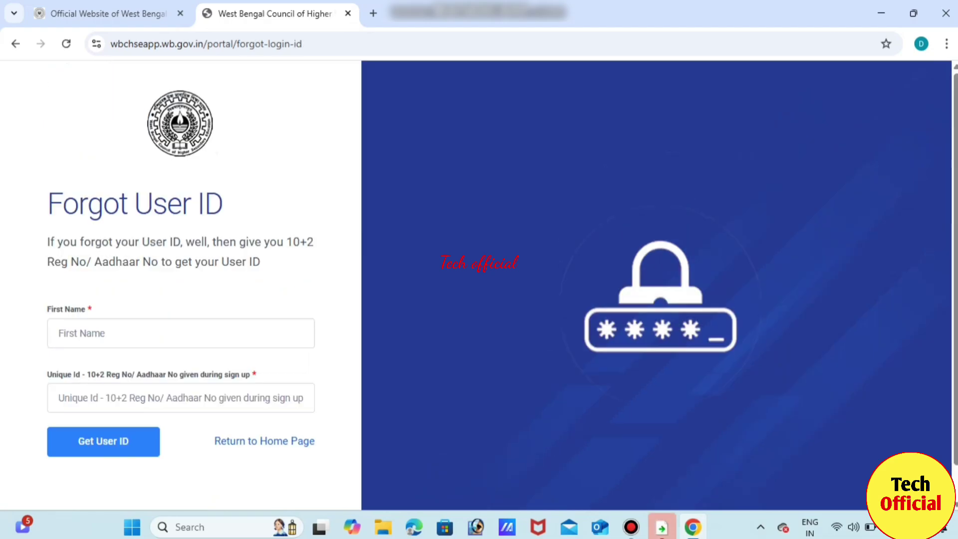
# Step: Retrieve the user ID with the student's first name and unique registration or Aadhaar number, select it, and return to the sign-in page
pyautogui.click(181, 333)
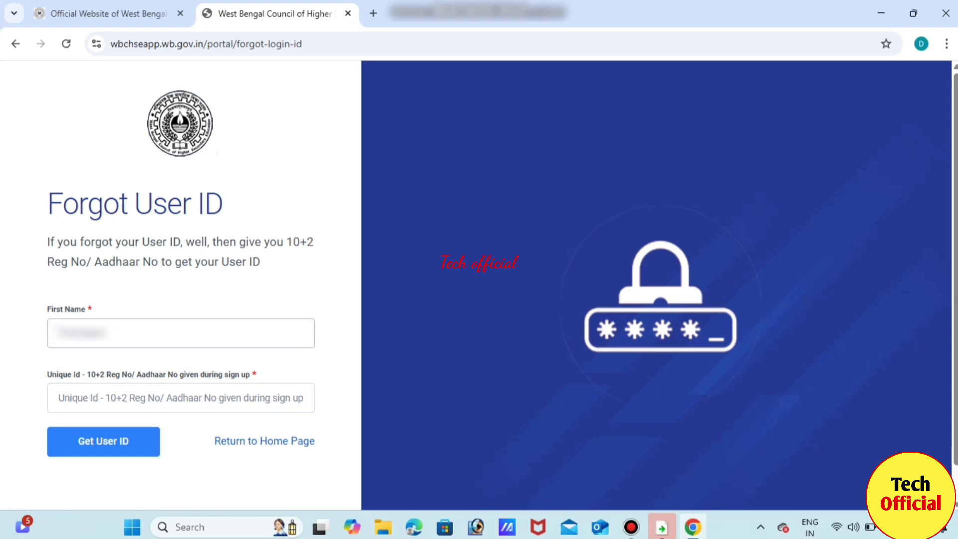
pyautogui.write('Deb')
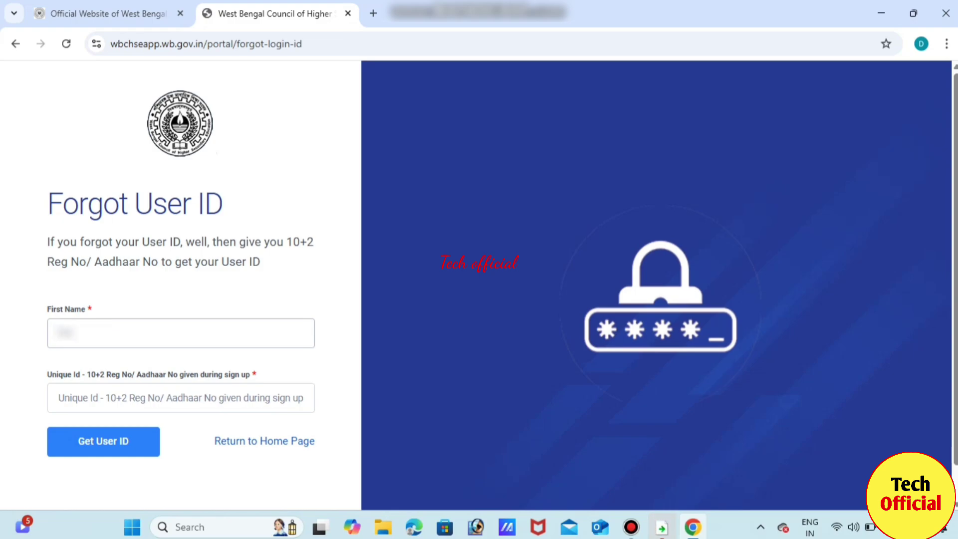
pyautogui.write('ash')
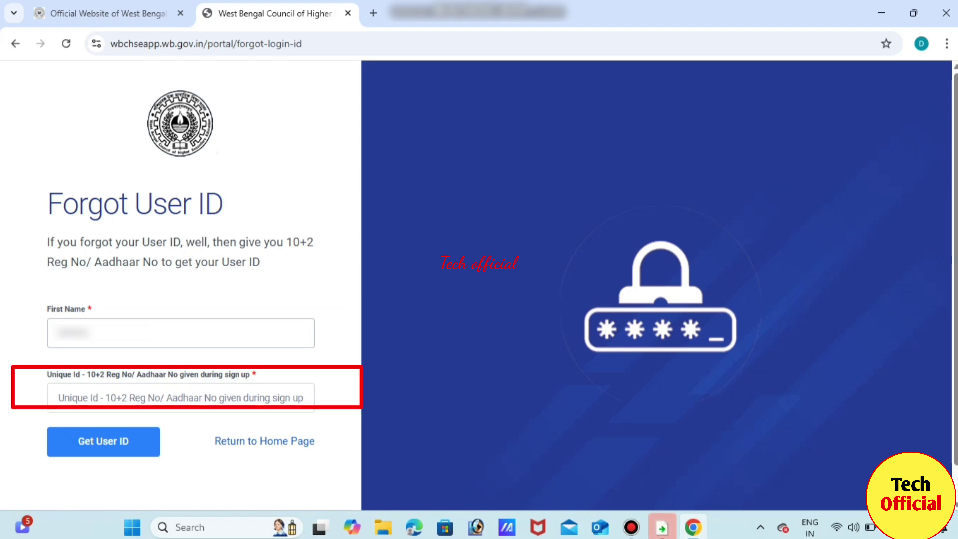
pyautogui.press('Return')
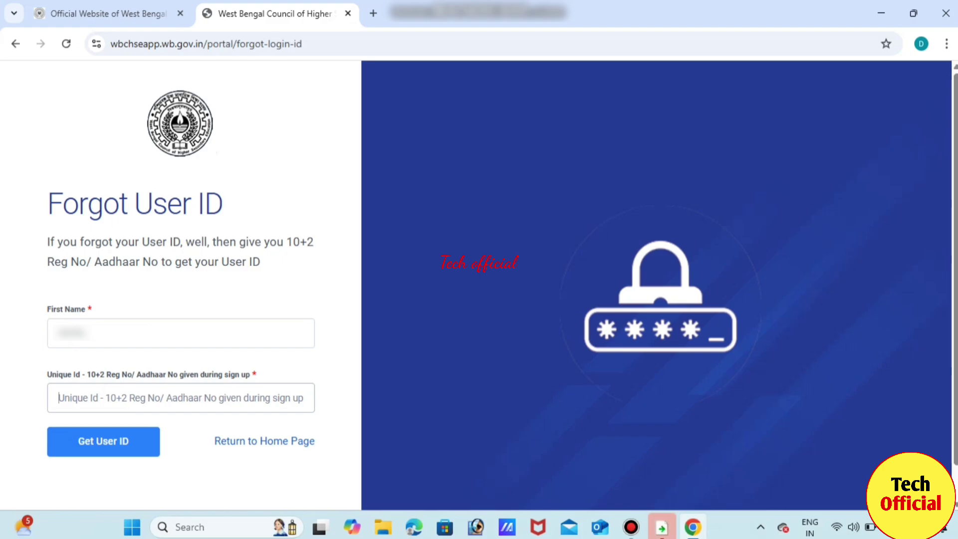
pyautogui.hotkey('ctrl', 'v')
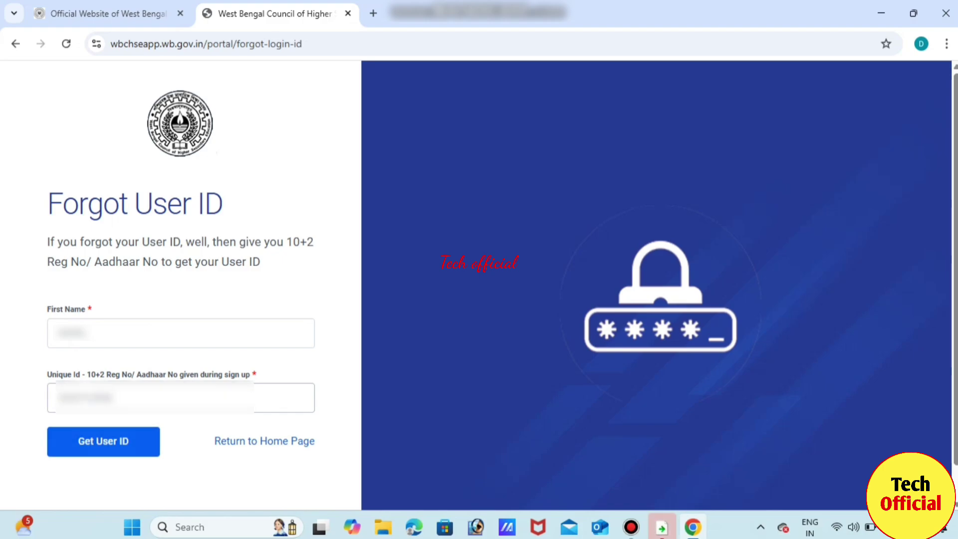
pyautogui.click(104, 441)
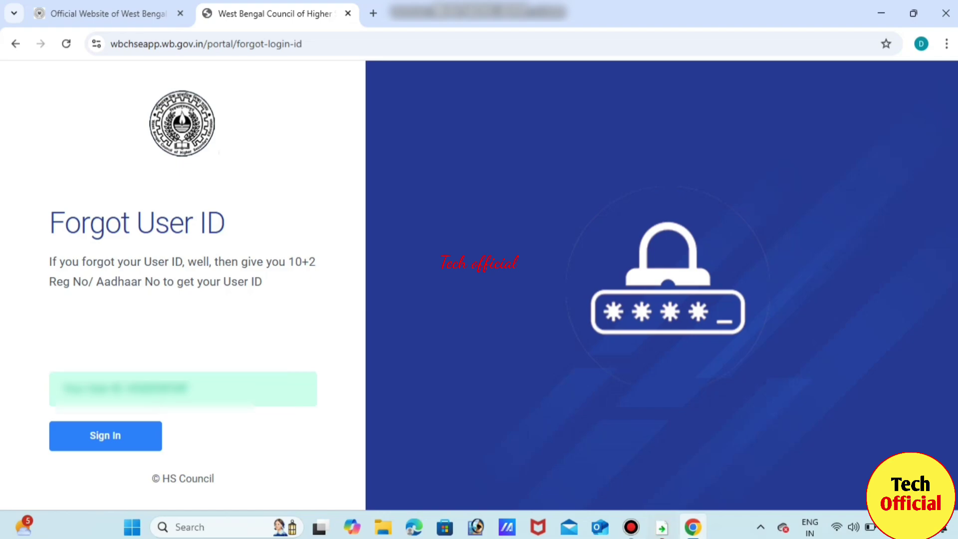
pyautogui.moveTo(126, 389); pyautogui.dragTo(189, 390)
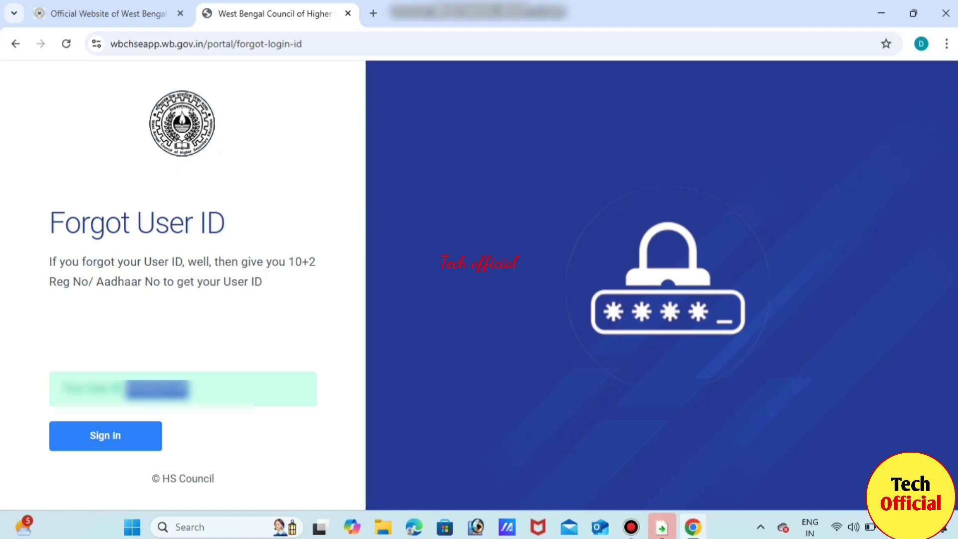
pyautogui.click(105, 436)
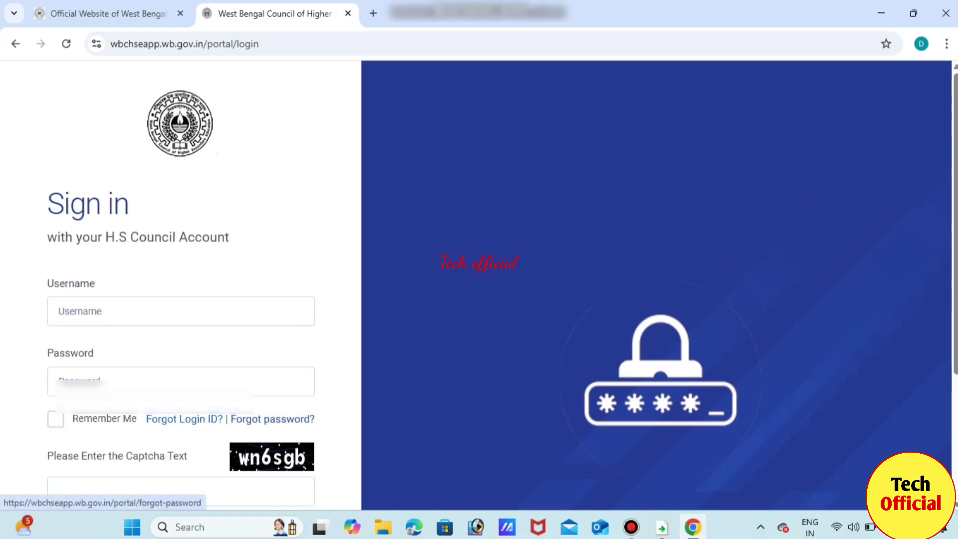
# Step: View the forgotten password form and return to the sign-in page
pyautogui.click(273, 419)
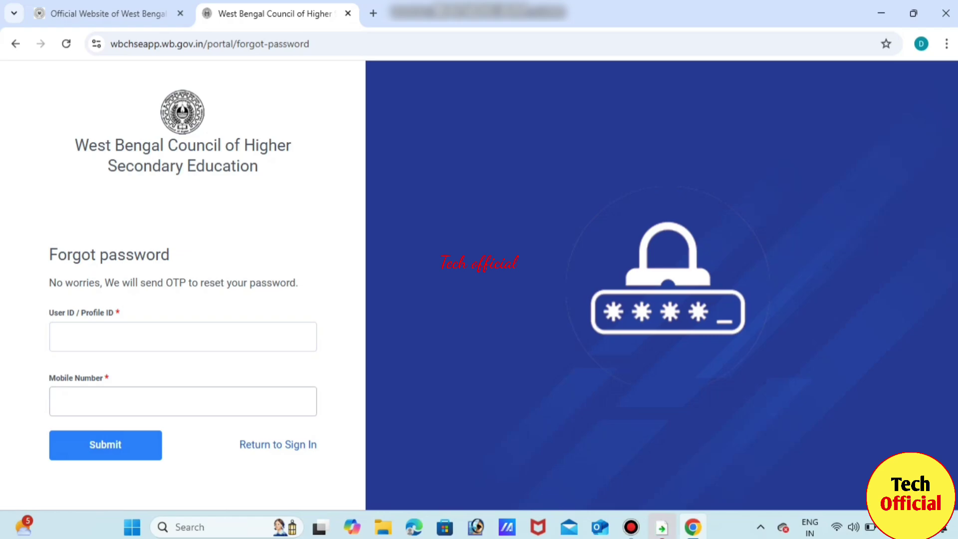
pyautogui.click(278, 444)
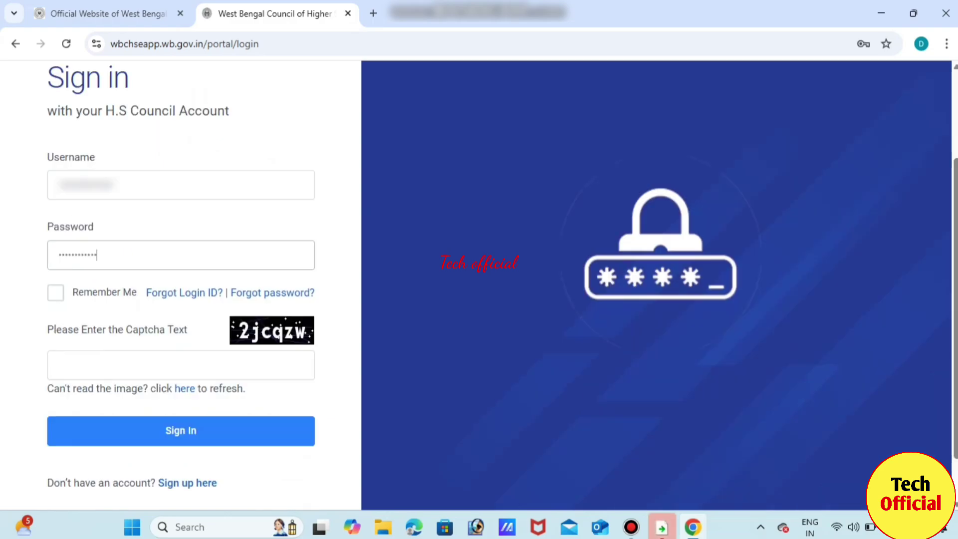
# Step: Fill in the captcha text from the image on the sign-in form
pyautogui.click(58, 366)
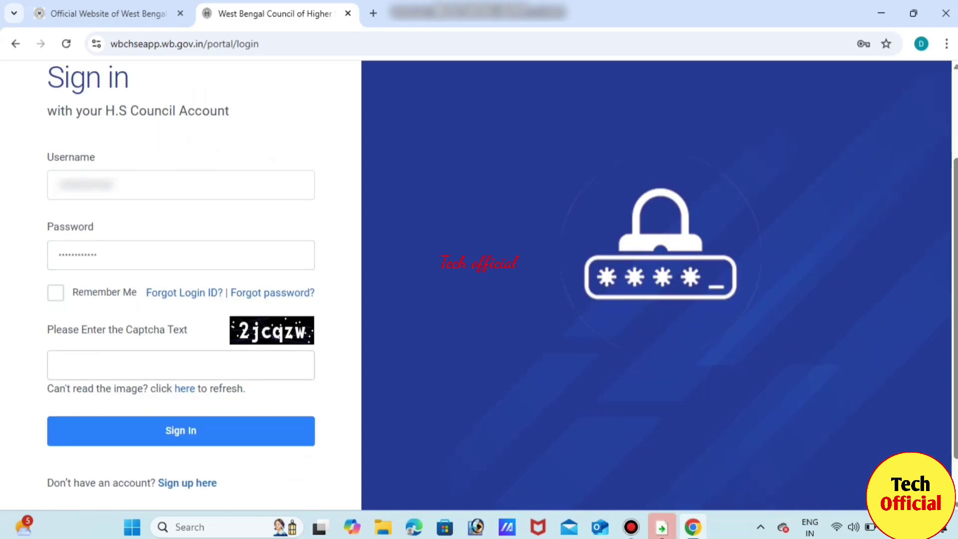
pyautogui.write('2')
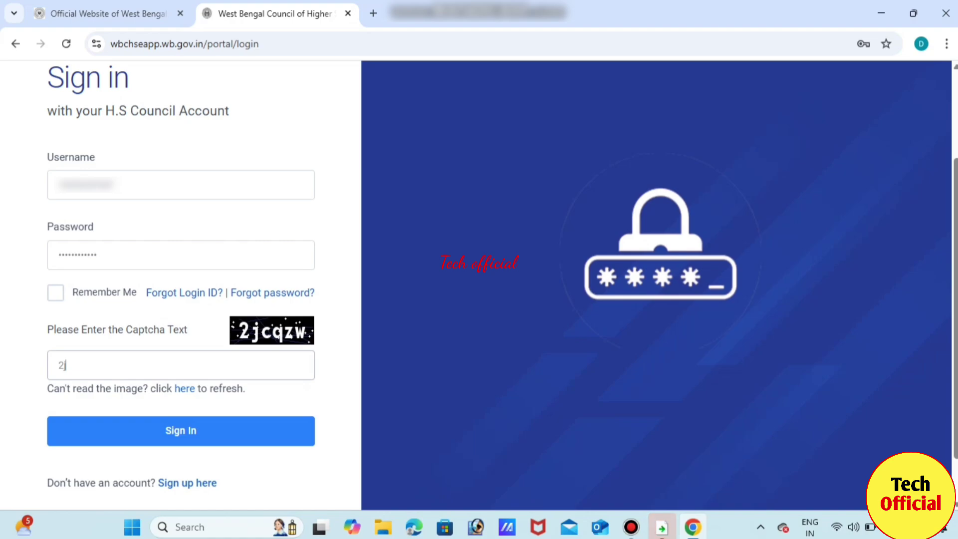
pyautogui.write('jcqzw')
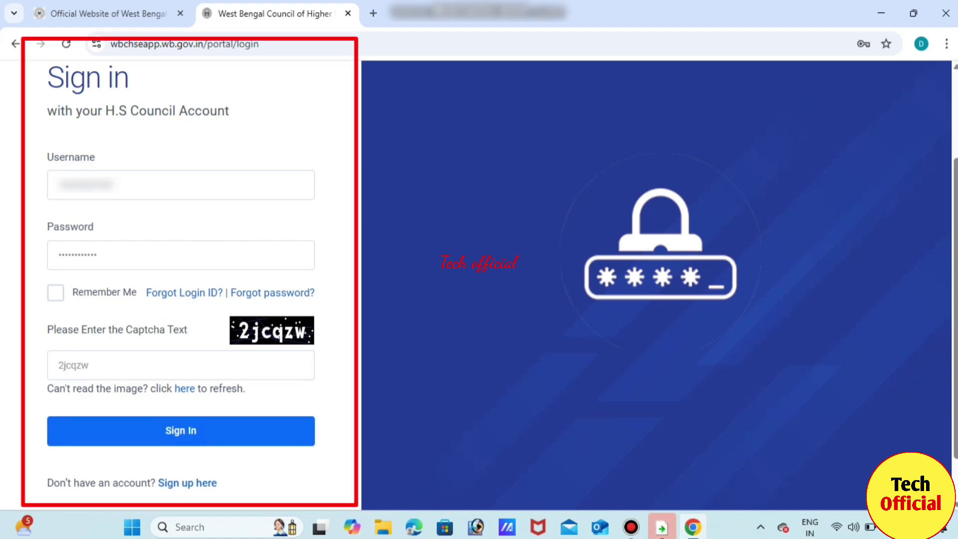
# Step: Clear the password field, enter the account password again, and sign in to the H.S Council account
pyautogui.click(181, 255)
pyautogui.press('BackSpace')
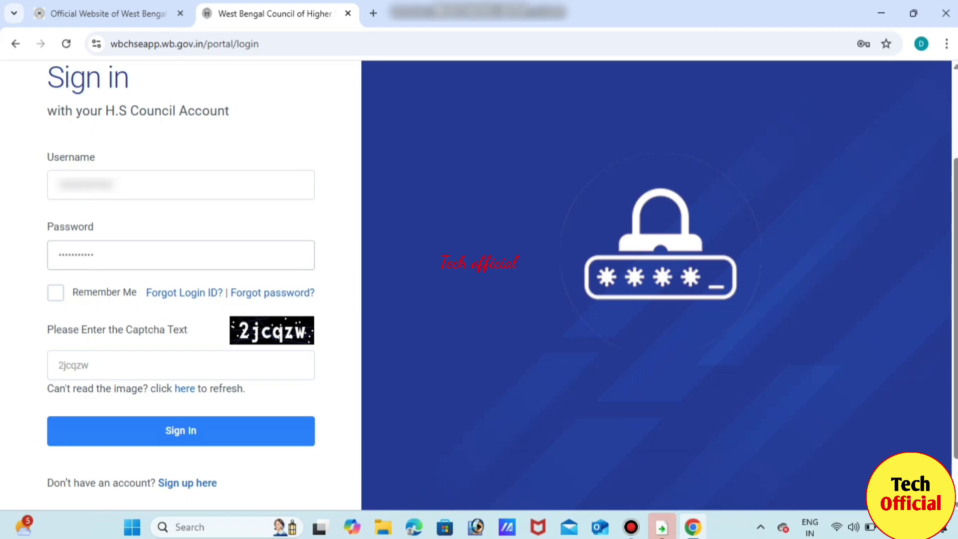
pyautogui.press('BackSpace')
pyautogui.press('BackSpace')
pyautogui.press('BackSpace')
pyautogui.press('BackSpace')
pyautogui.press('BackSpace')
pyautogui.press('BackSpace')
pyautogui.press('BackSpace')
pyautogui.press('BackSpace')
pyautogui.press('BackSpace')
pyautogui.press('BackSpace')
pyautogui.press('BackSpace')
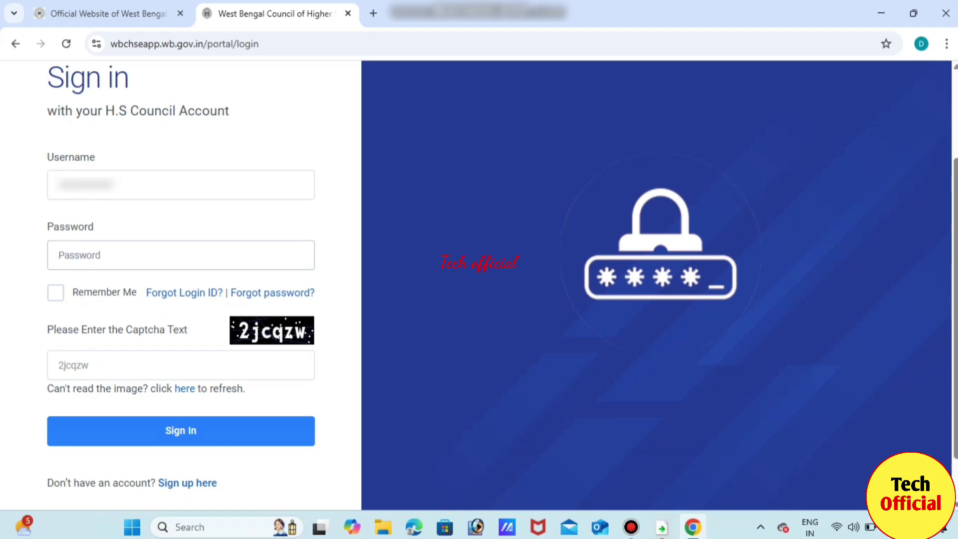
pyautogui.write('••••••••')
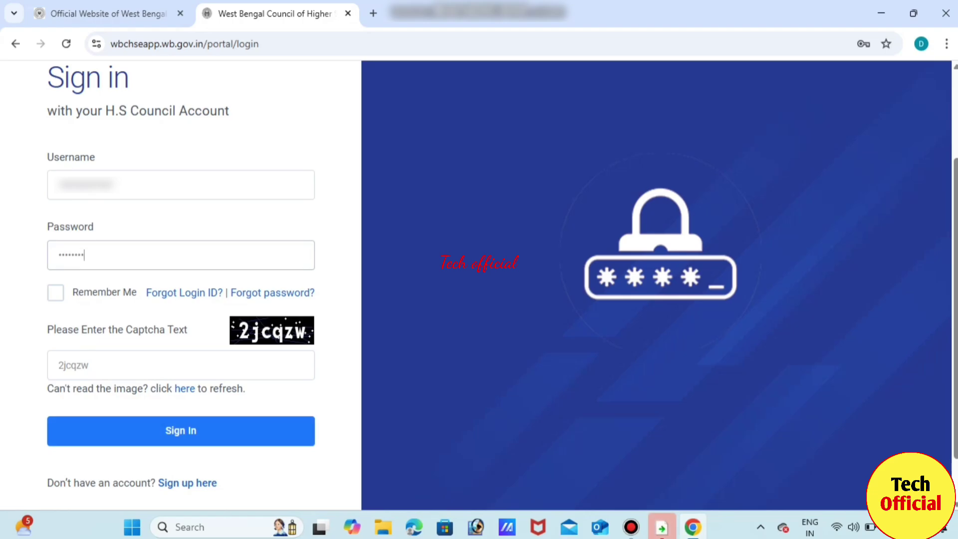
pyautogui.click(181, 430)
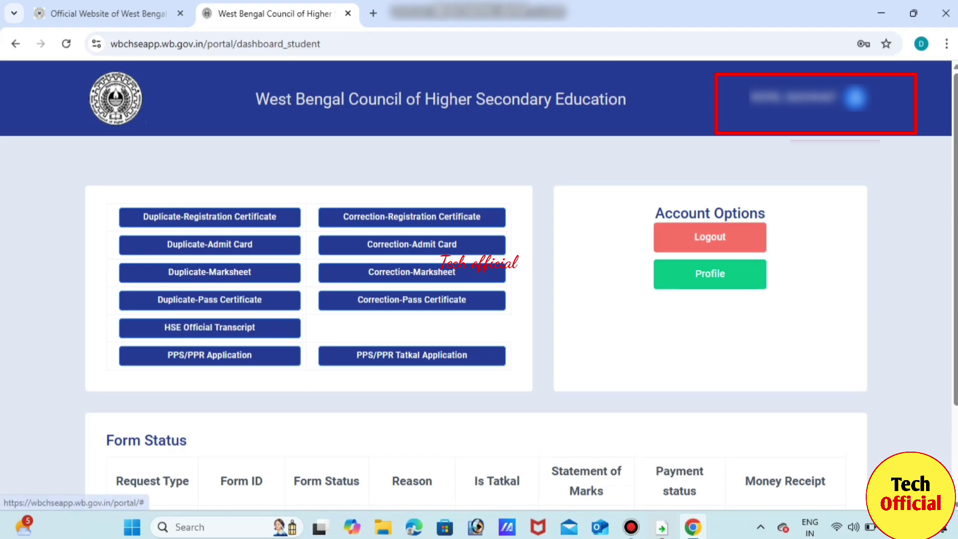
# Step: Open the details of the PPS/PPR application from the Form Status table and examine its subject-wise result status
pyautogui.click(809, 98)
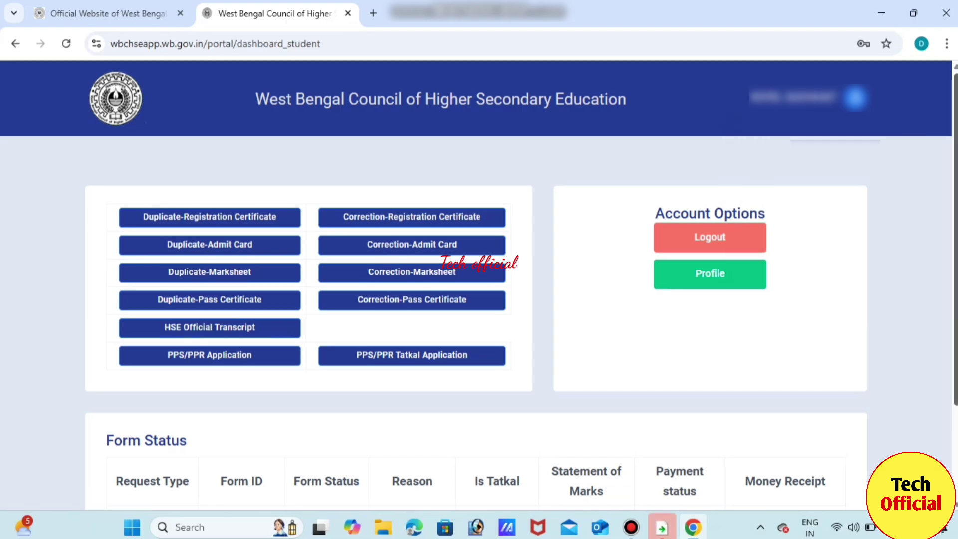
pyautogui.scroll(-2, 479, 284)
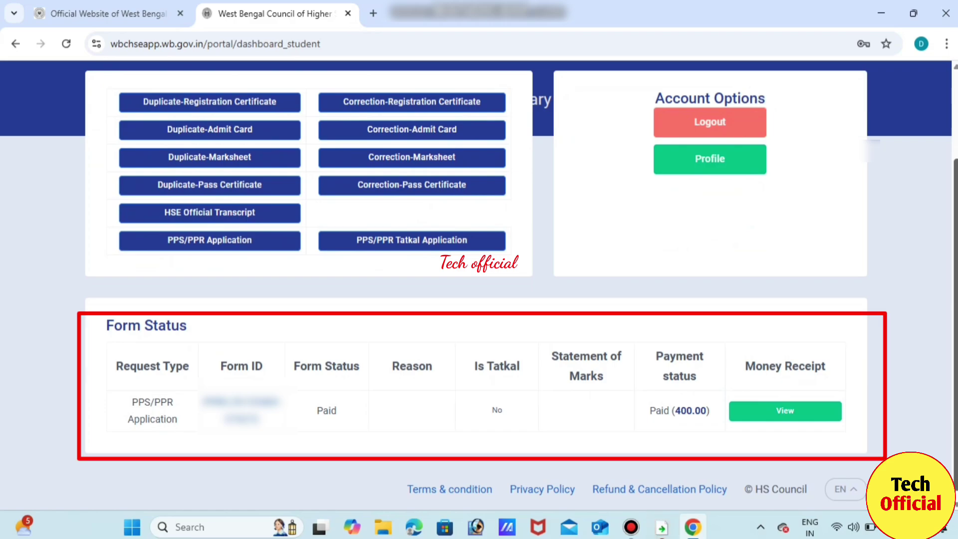
pyautogui.scroll(-1, 479, 299)
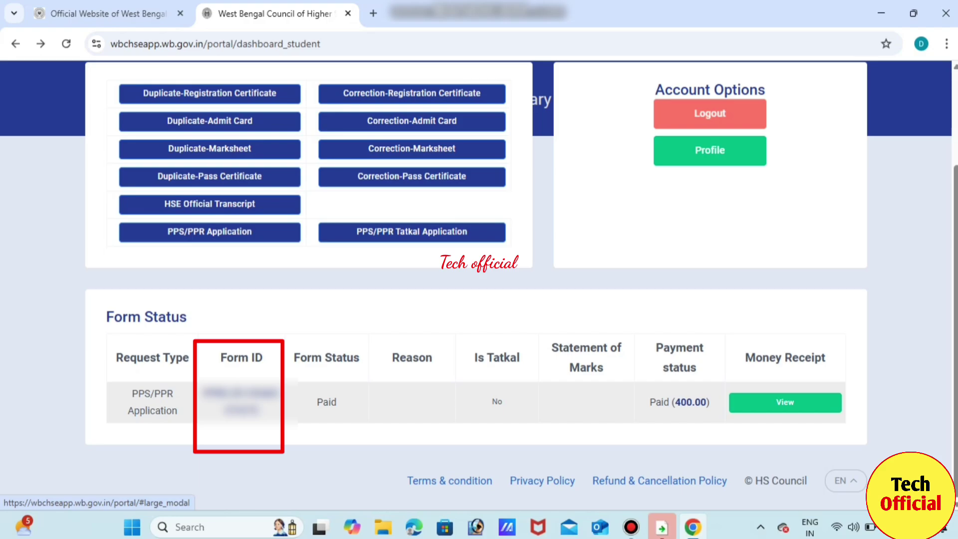
pyautogui.click(786, 403)
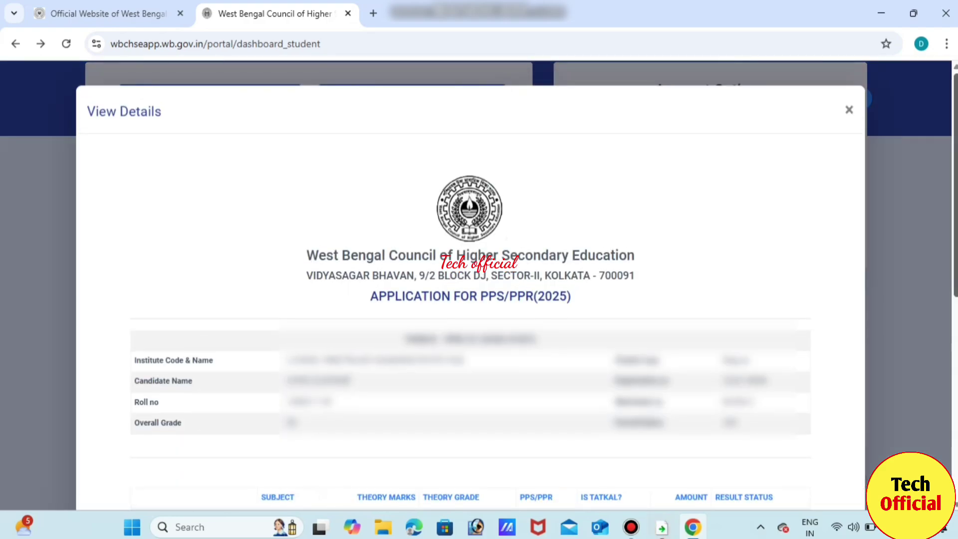
pyautogui.scroll(-5, 471, 299)
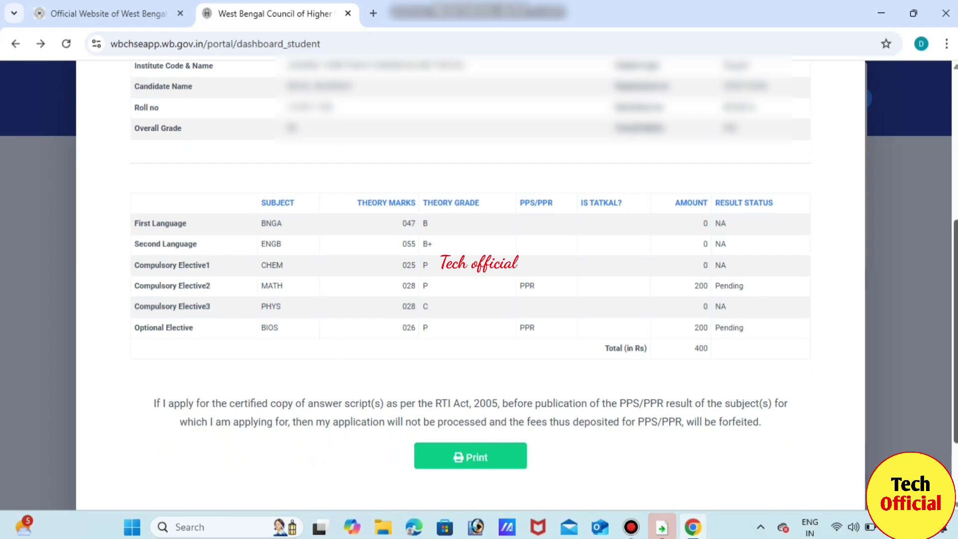